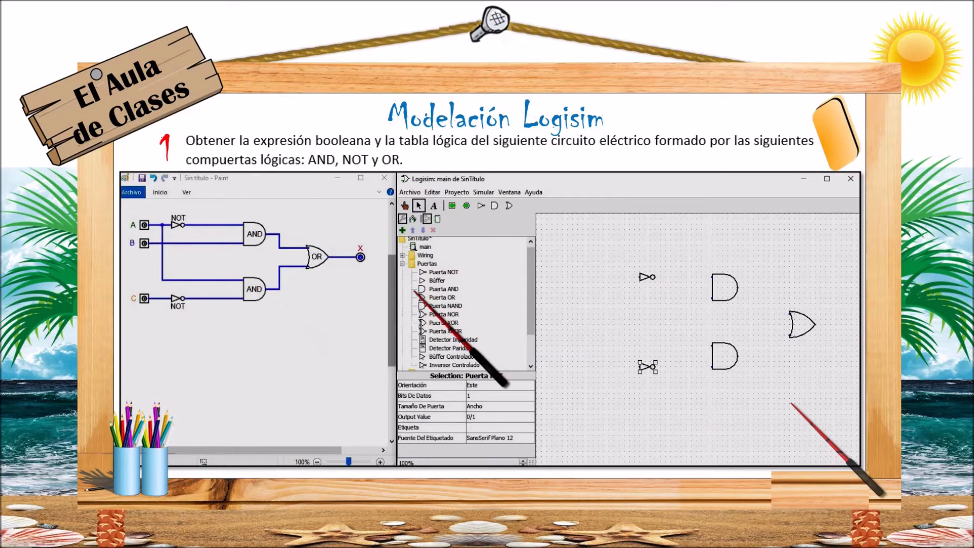
Wire each NOT gate to its AND gate and both AND outputs to the OR gate, with a short wire on the OR output.
click(403, 264)
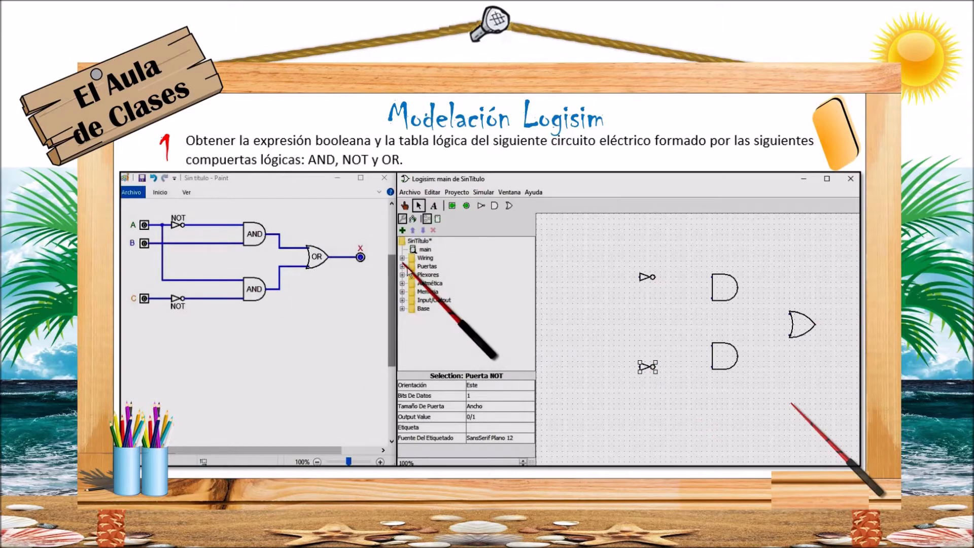
click(403, 308)
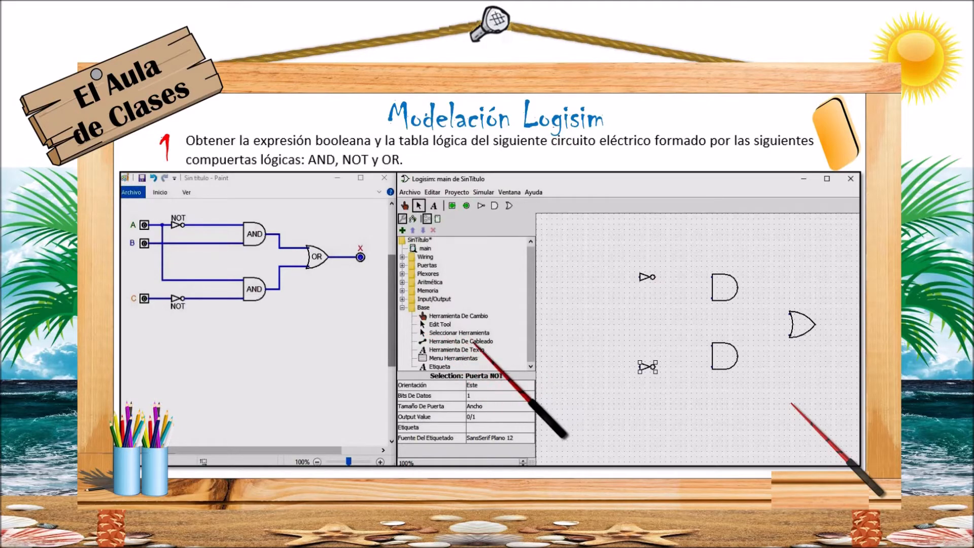
click(446, 341)
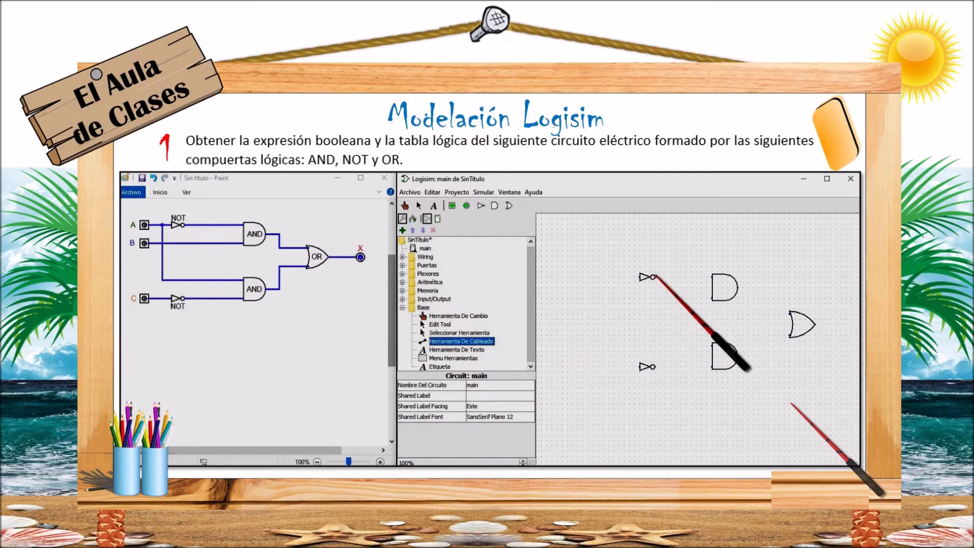
drag(655, 277, 708, 277)
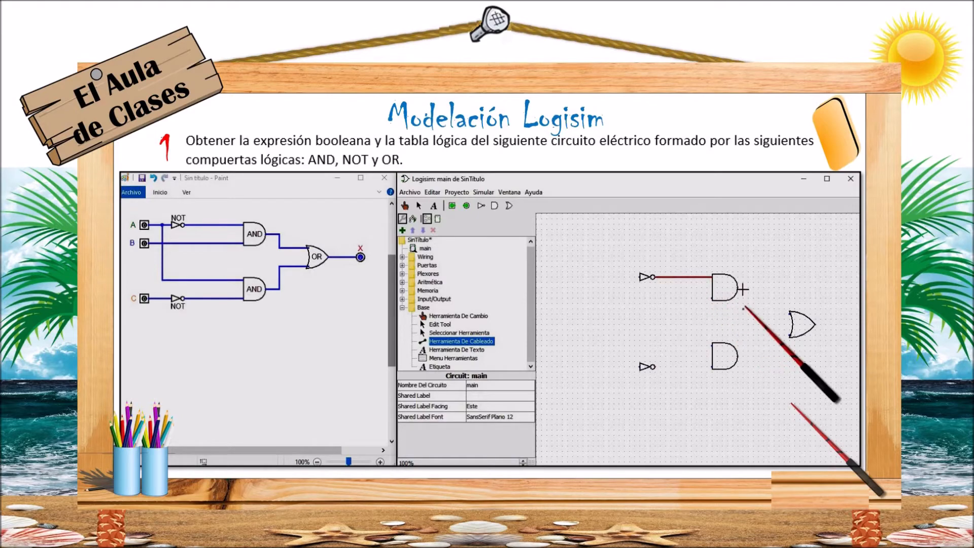
mouse_move(738, 287)
mouse_down()
mouse_move(760, 288)
mouse_move(760, 313)
mouse_move(791, 315)
mouse_up()
mouse_move(738, 356)
mouse_down()
mouse_move(757, 356)
mouse_move(760, 334)
mouse_move(790, 335)
mouse_up()
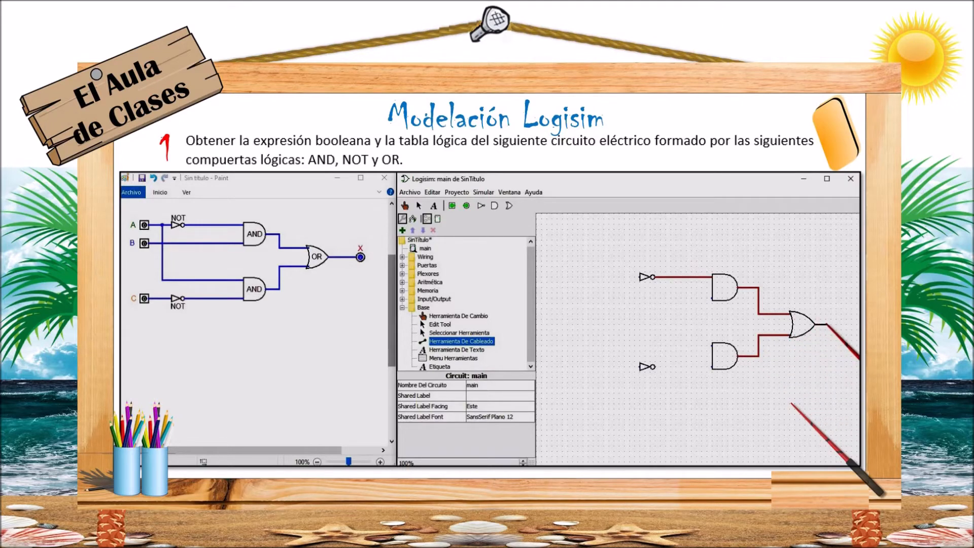
drag(831, 324, 832, 324)
drag(655, 366, 712, 367)
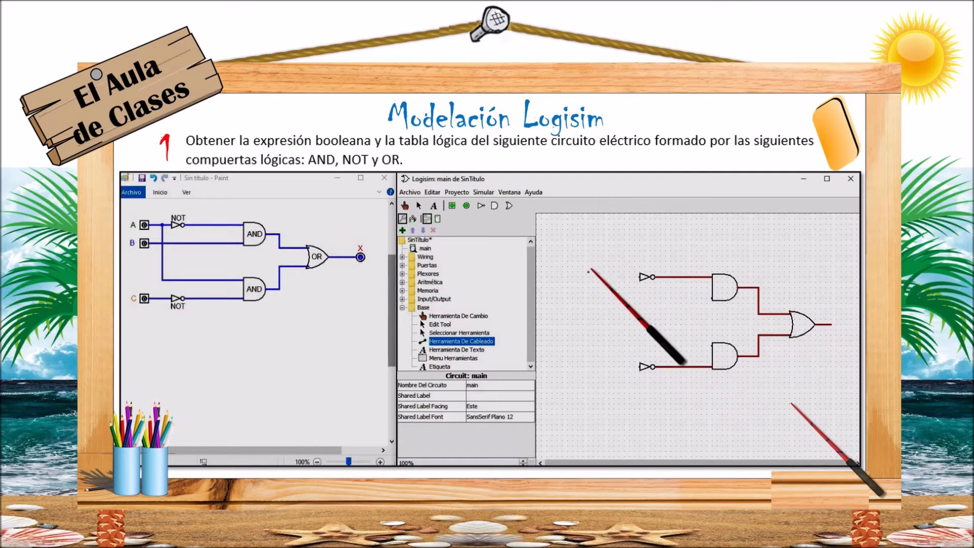
Draw the three input wires for A, B and C, and branch A's wire down to the upper input of the lower AND gate.
drag(584, 277, 641, 278)
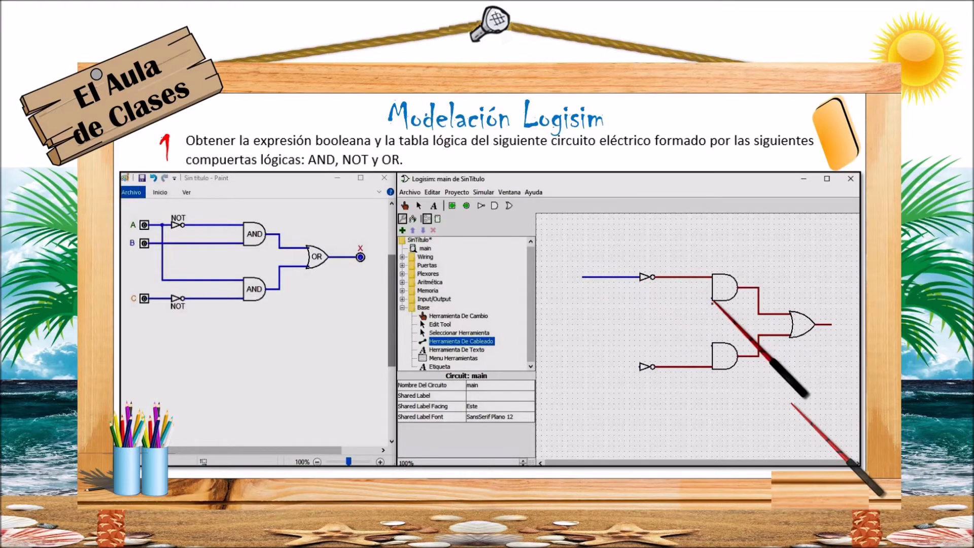
drag(713, 299, 584, 298)
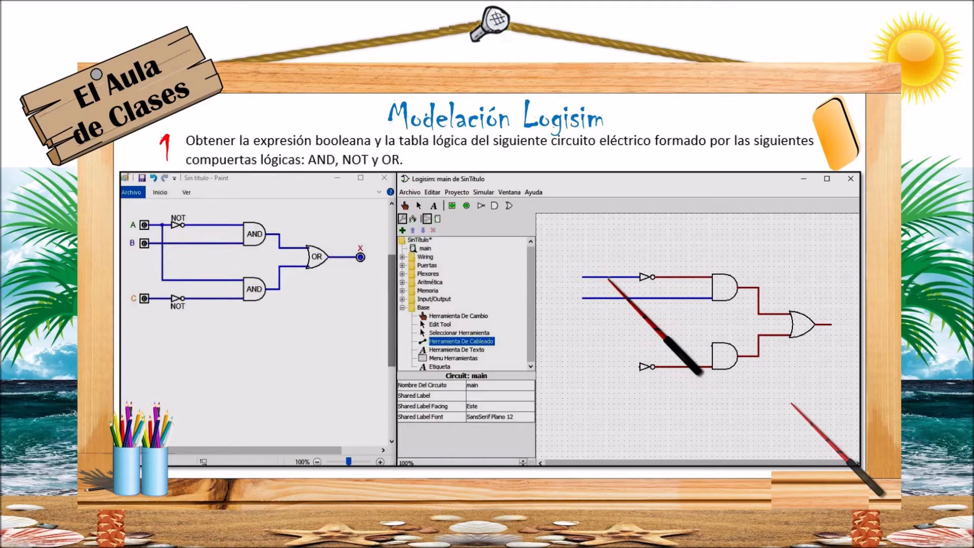
mouse_move(608, 279)
mouse_down()
mouse_move(609, 328)
mouse_move(620, 345)
mouse_move(713, 345)
mouse_up()
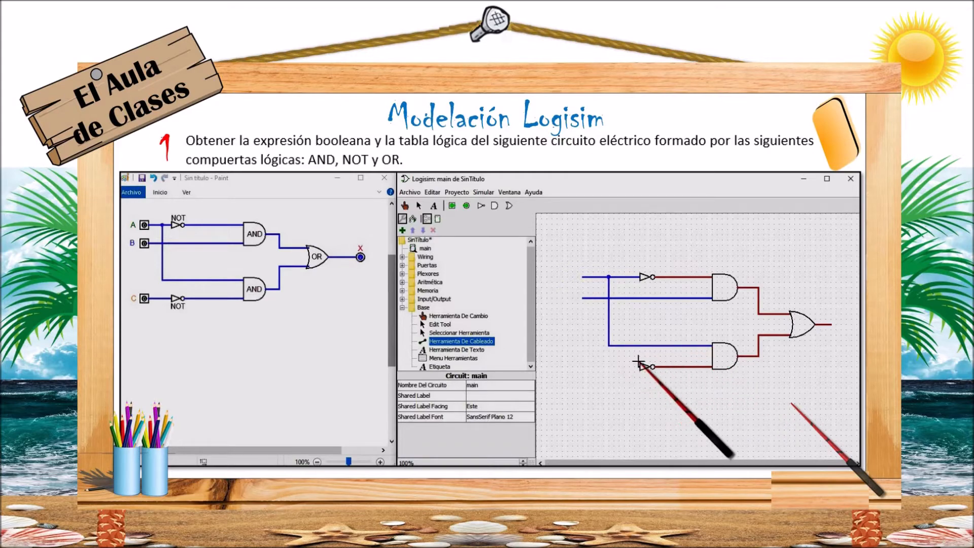
drag(640, 367, 583, 366)
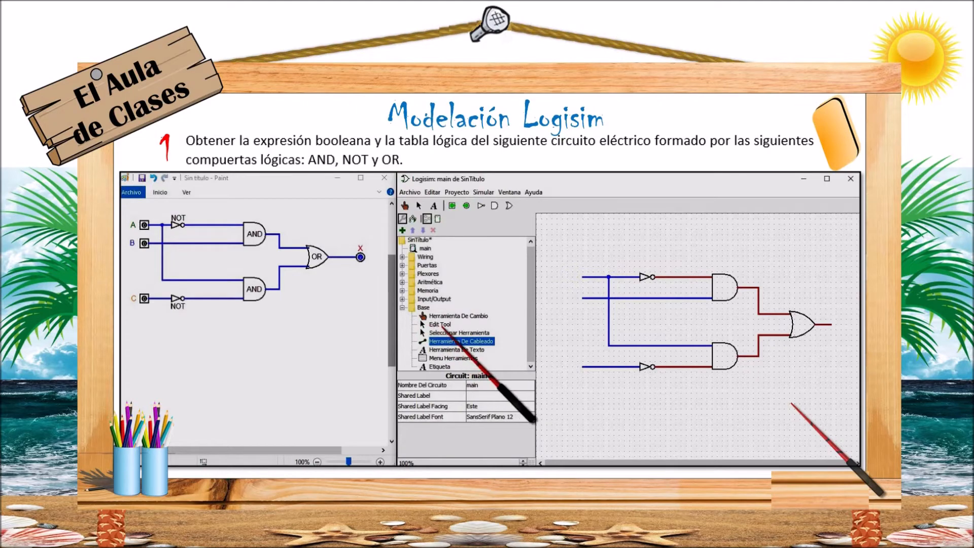
click(439, 324)
click(402, 308)
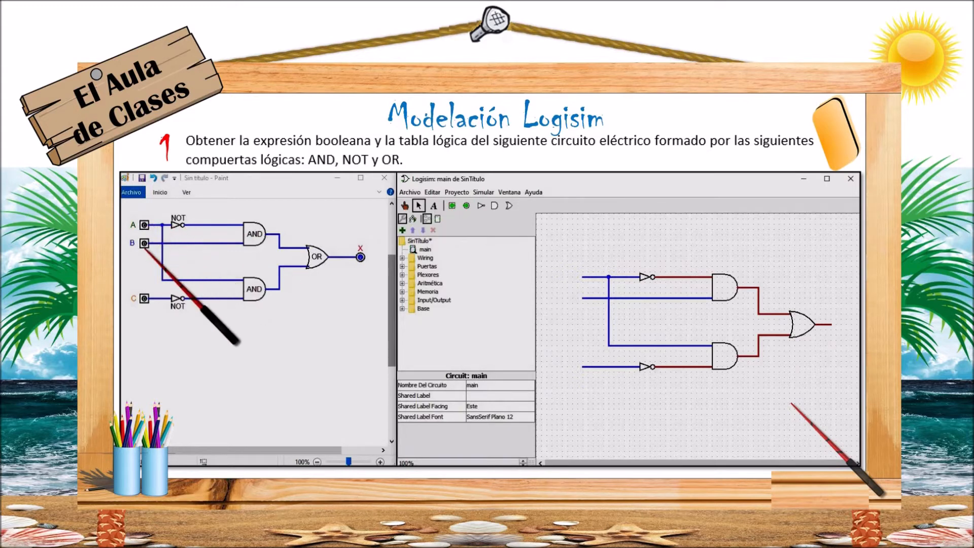
Place input pins at the ends of the three input wires and an output pin on the OR gate's output wire.
click(452, 205)
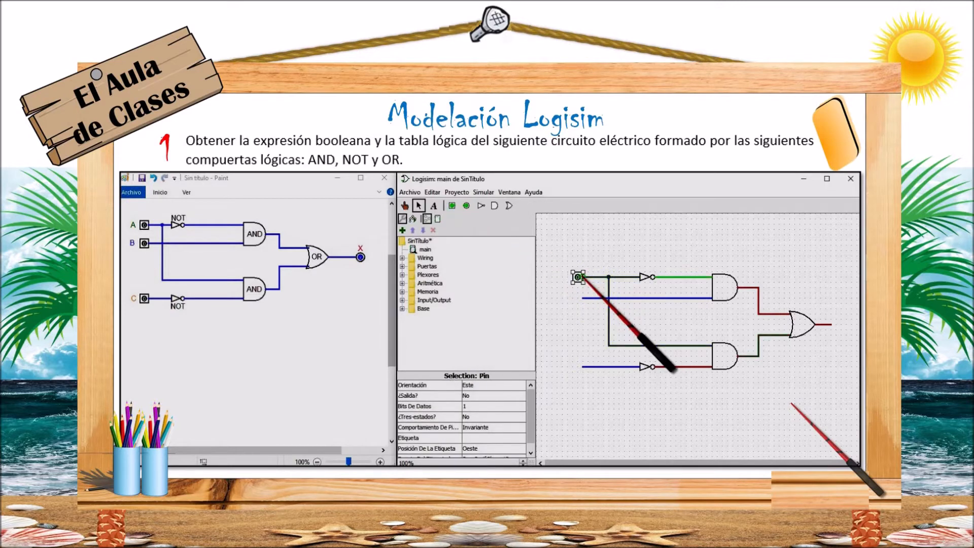
click(452, 205)
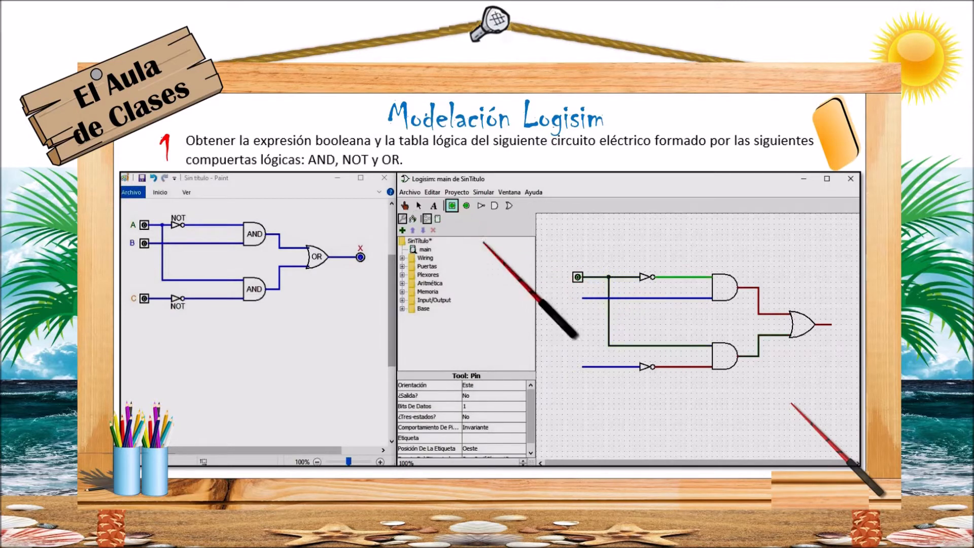
click(579, 299)
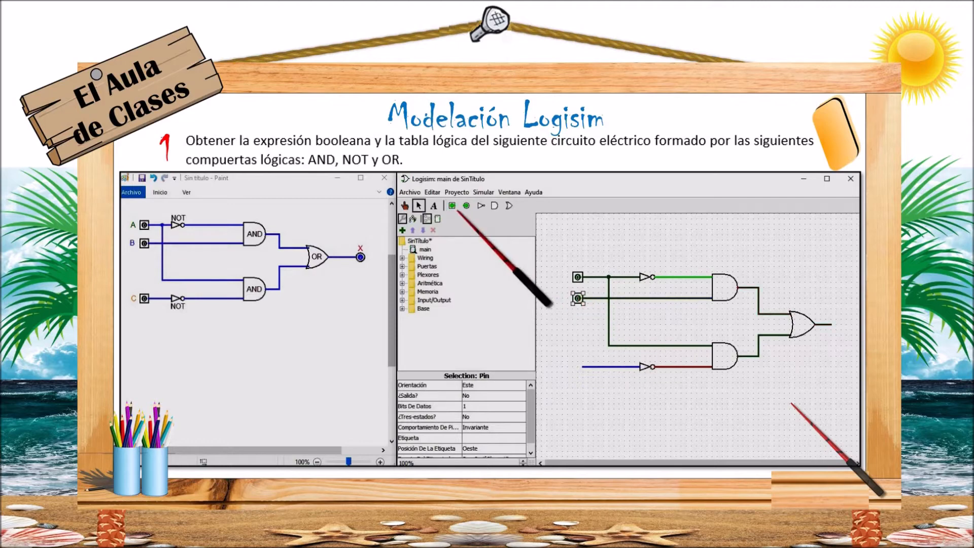
click(452, 205)
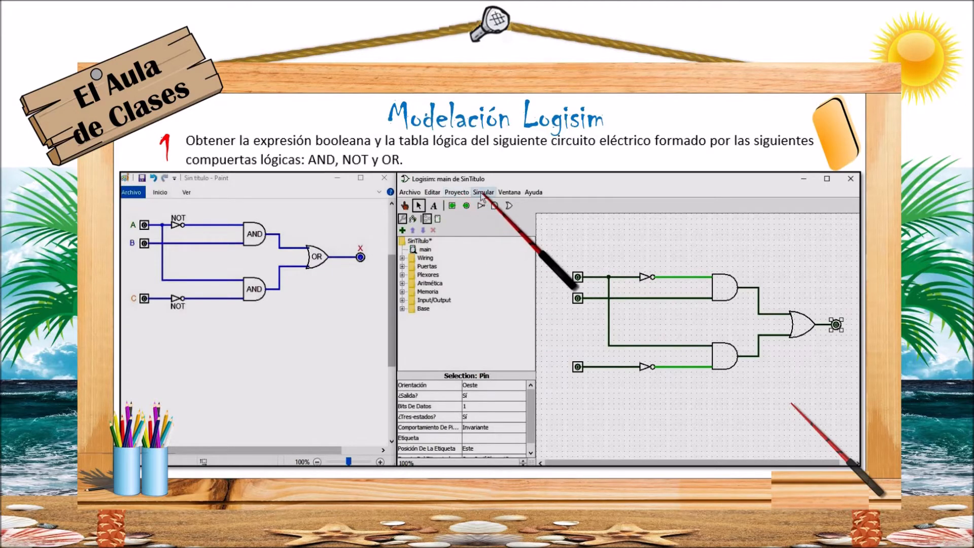
Analyze the circuit, move the combinational analysis window over the reference drawing, and view the Boolean expression and truth table.
click(464, 193)
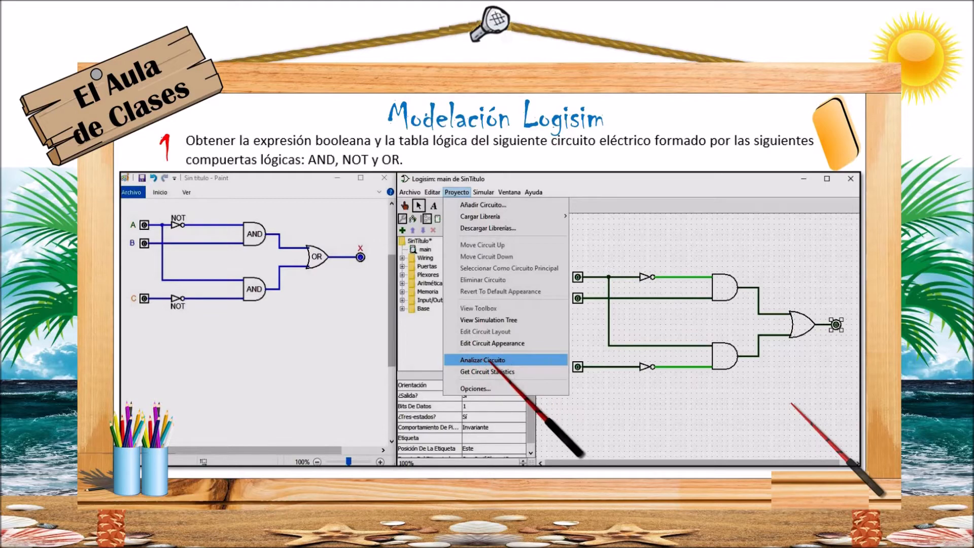
click(491, 360)
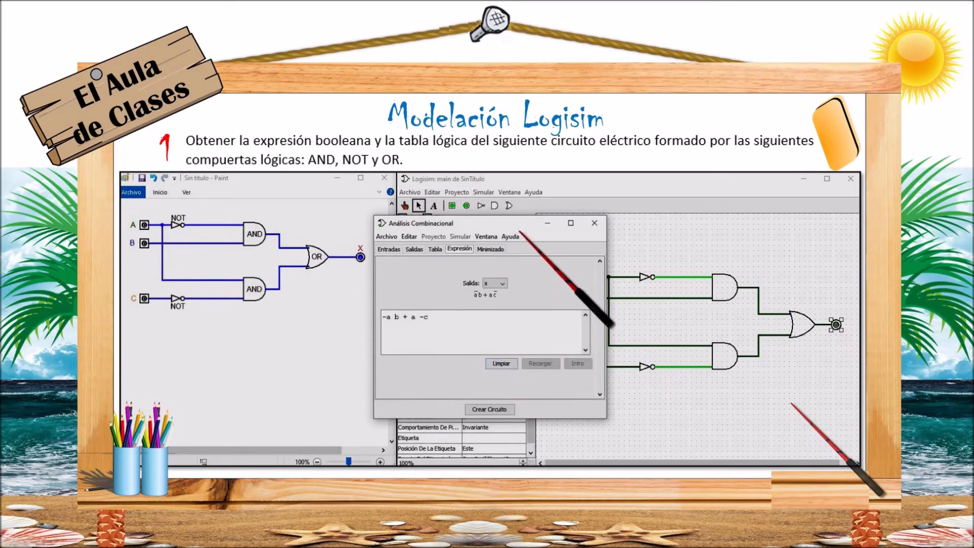
drag(513, 223, 287, 209)
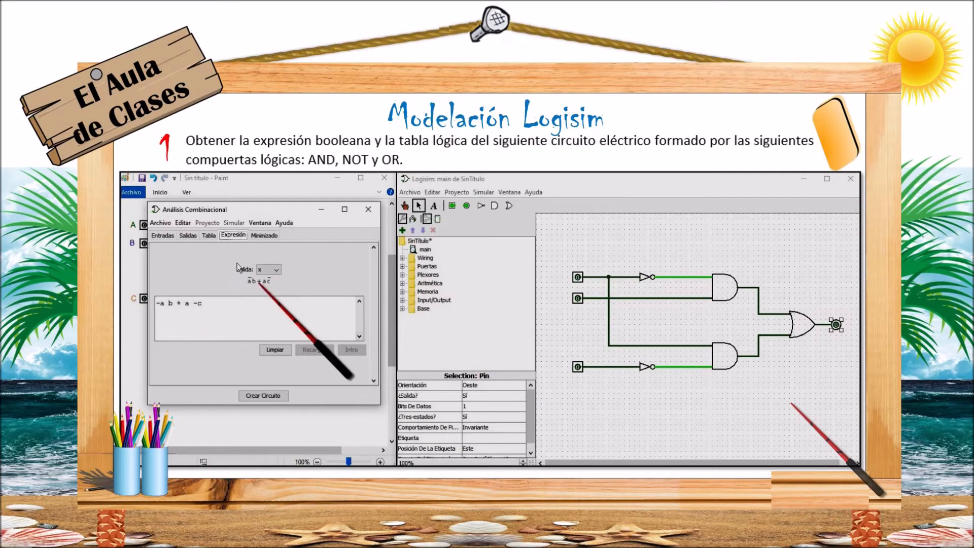
click(209, 236)
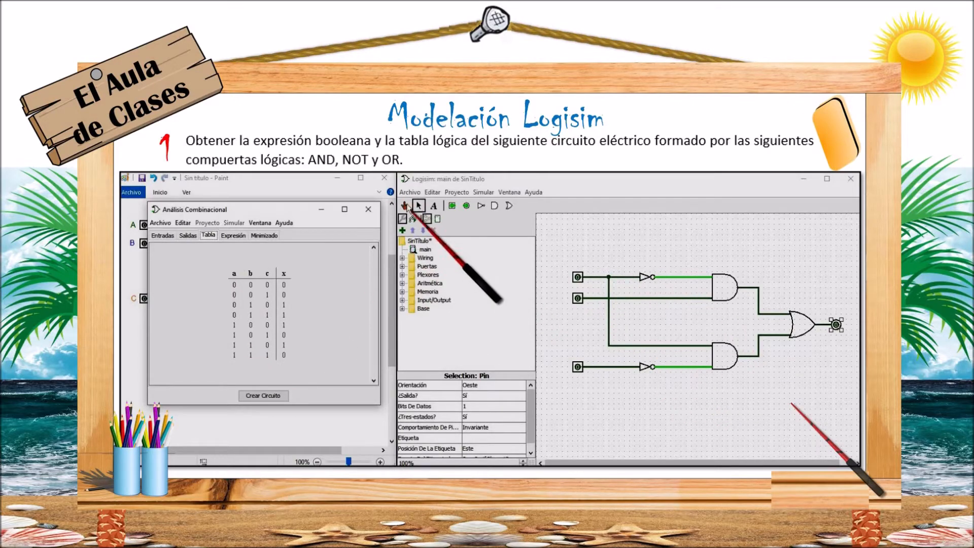
Set input A to 1 with the poke tool and toggle B and C to check the output against the truth table.
click(405, 206)
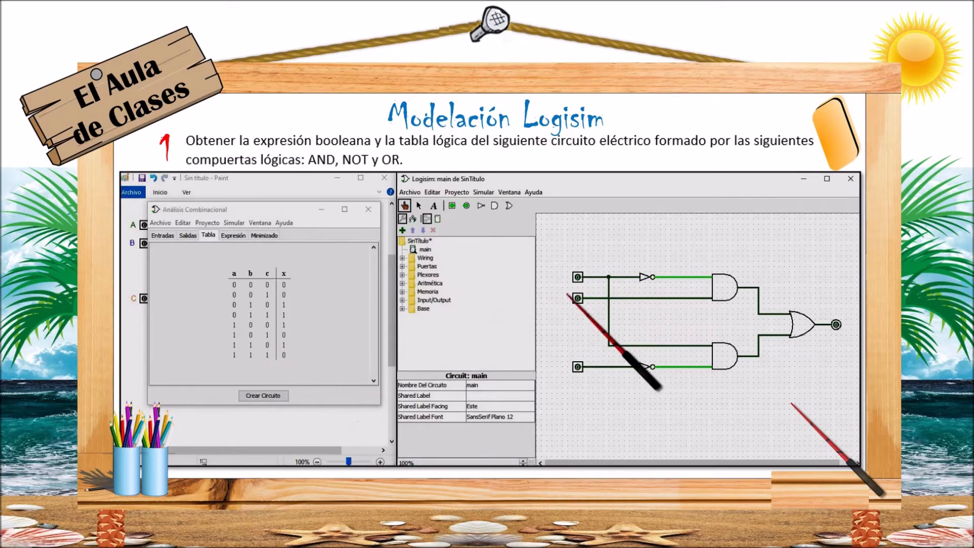
click(578, 277)
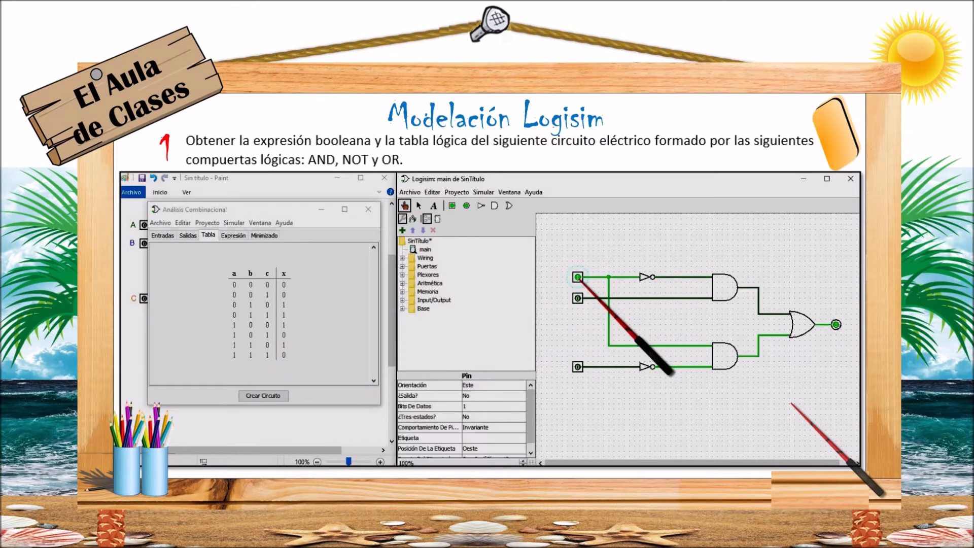
click(578, 298)
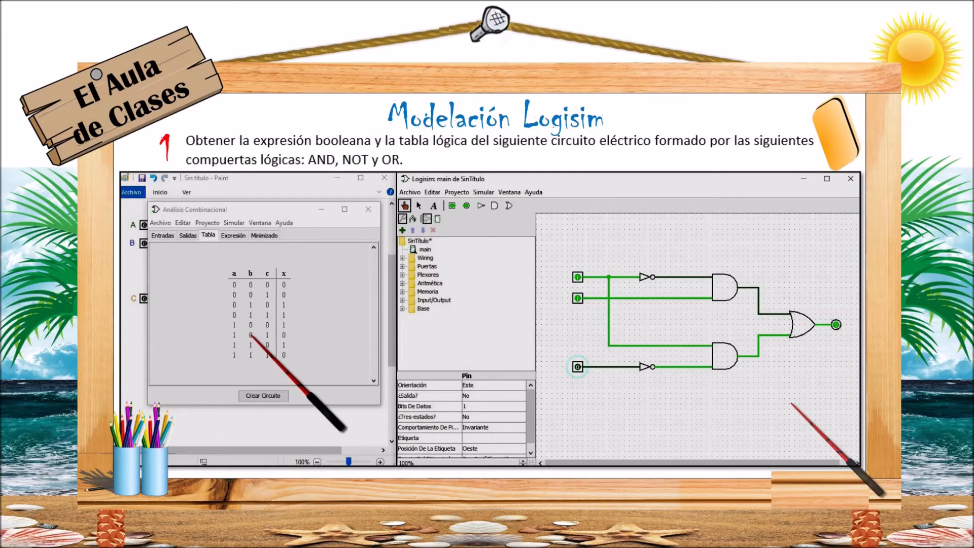
click(579, 298)
click(578, 367)
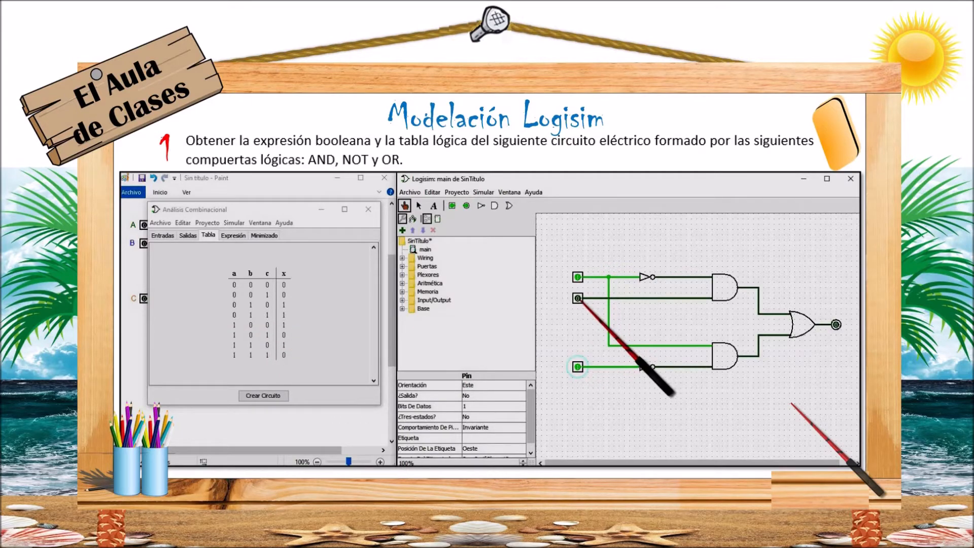
click(578, 367)
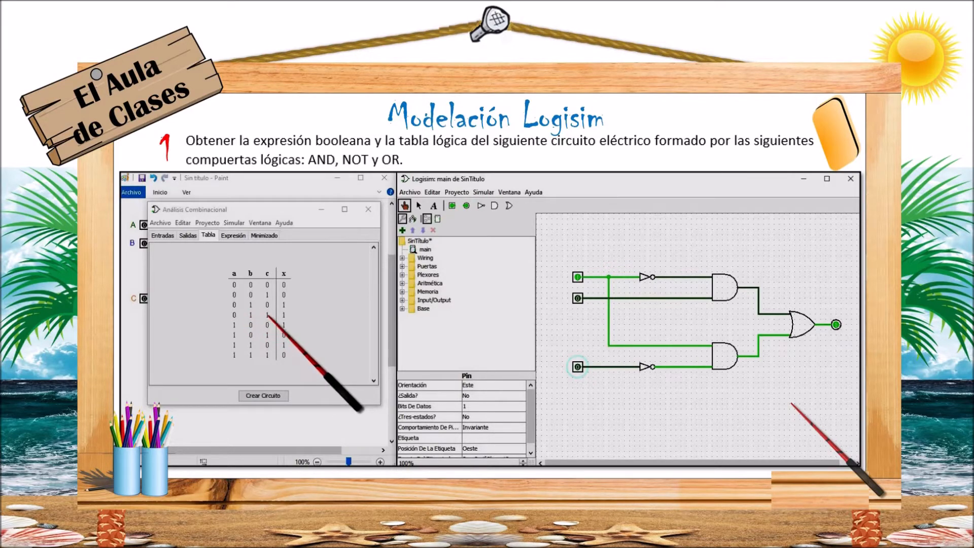
Set input A to 0 and toggle B and C through their combinations to check the output, ending with all inputs at 0.
click(578, 277)
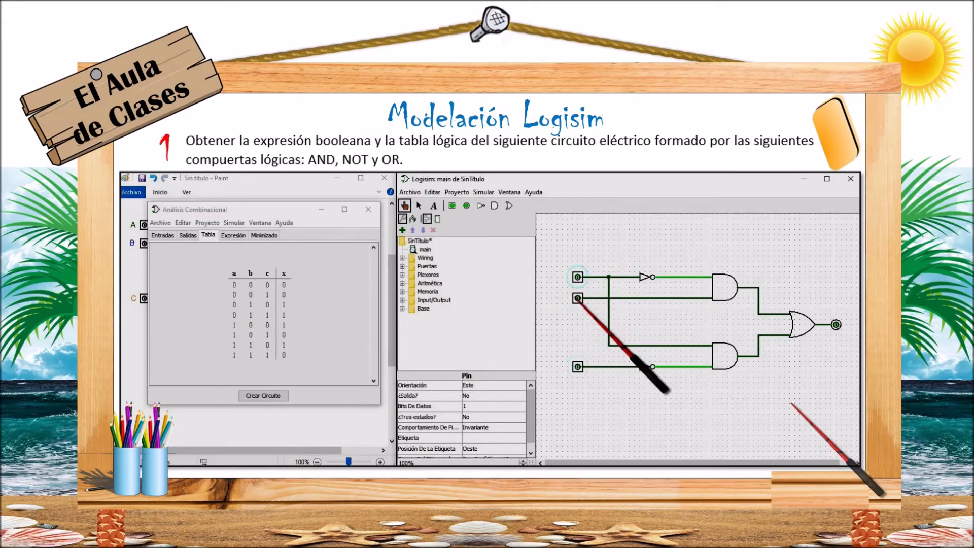
click(578, 298)
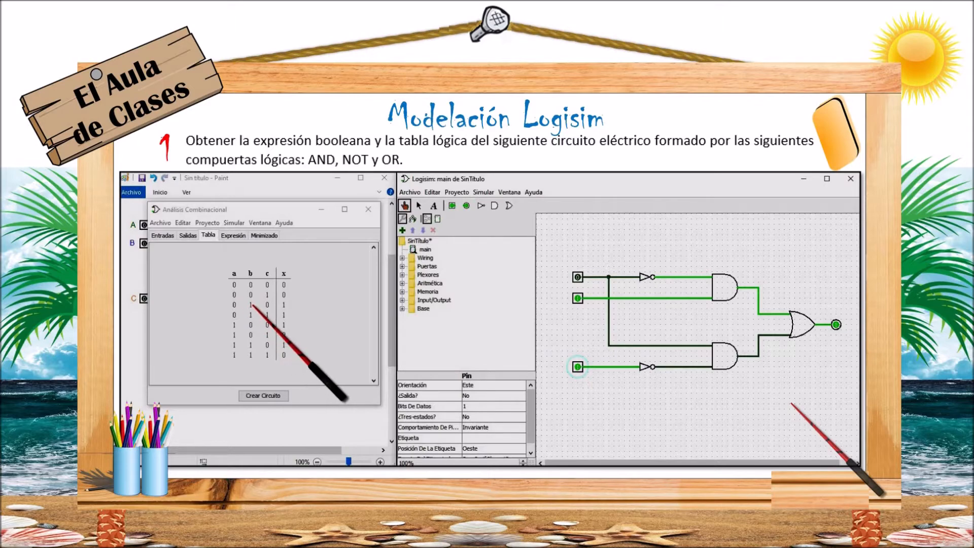
click(578, 366)
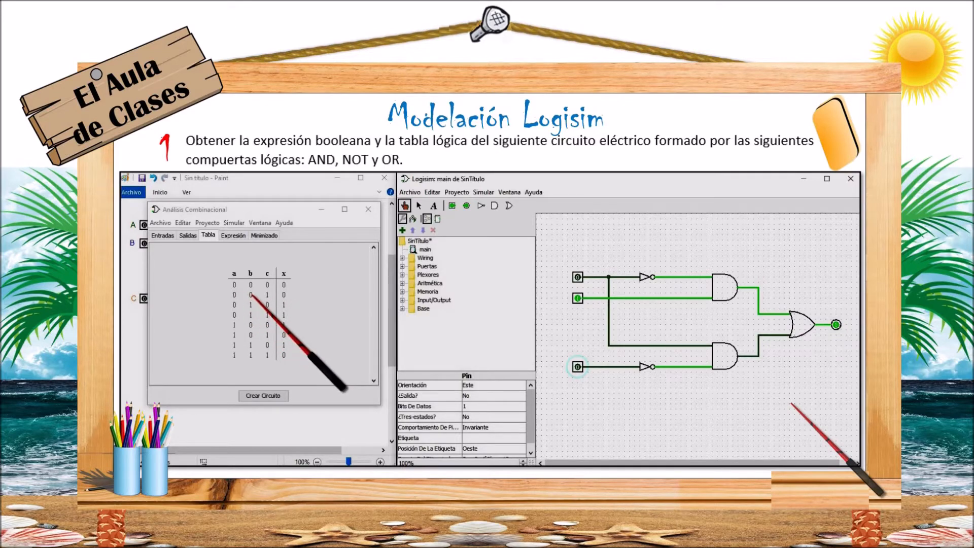
click(578, 298)
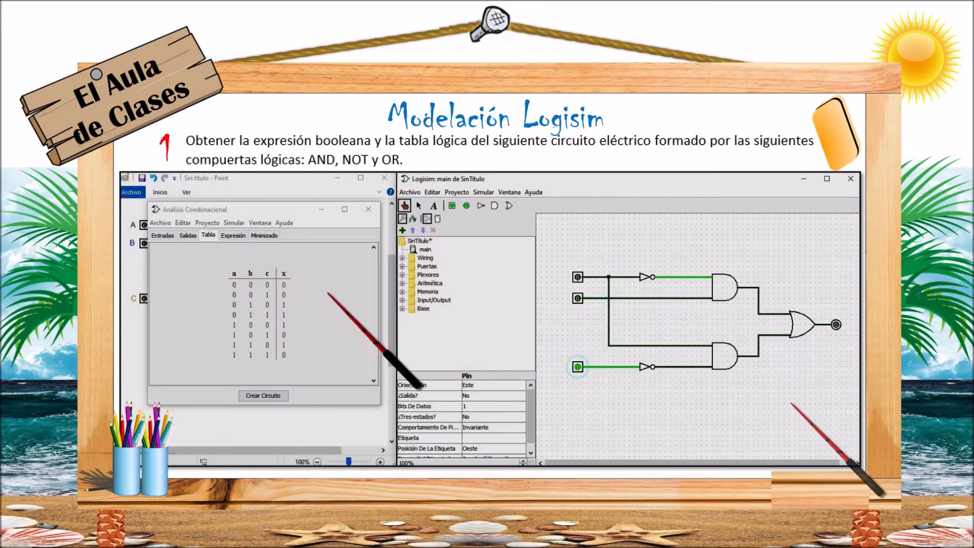
click(577, 367)
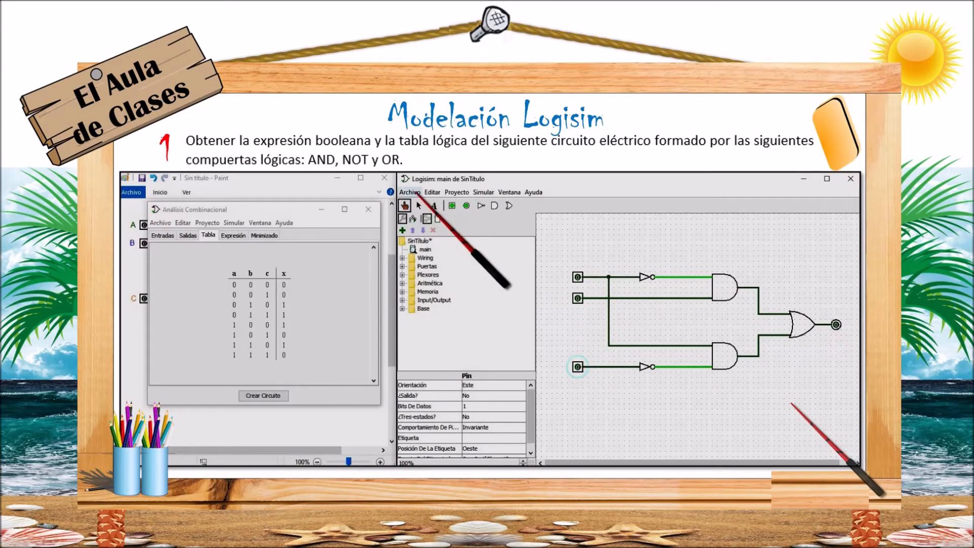
Save the circuit as EJEMPLO1.circ in the Descargas folder, overwriting the existing file.
click(409, 193)
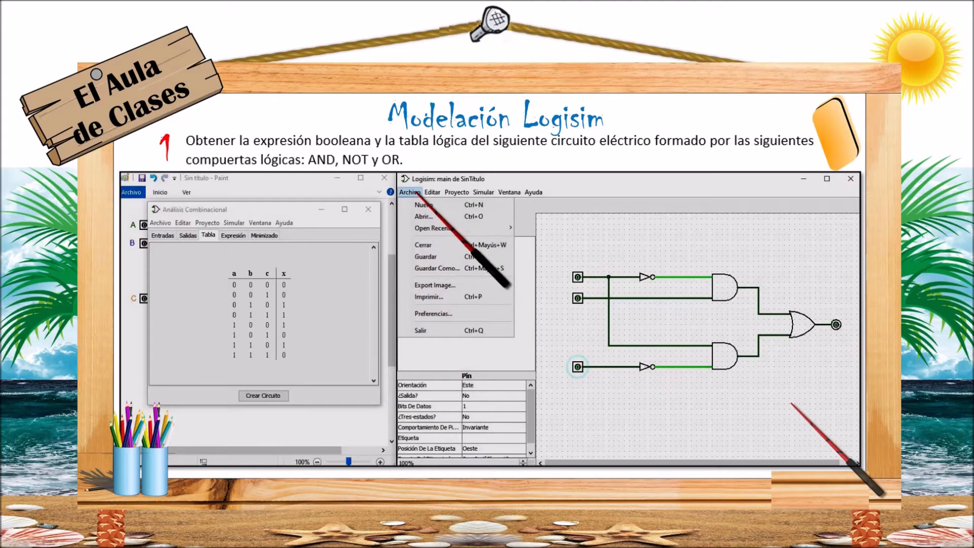
click(450, 269)
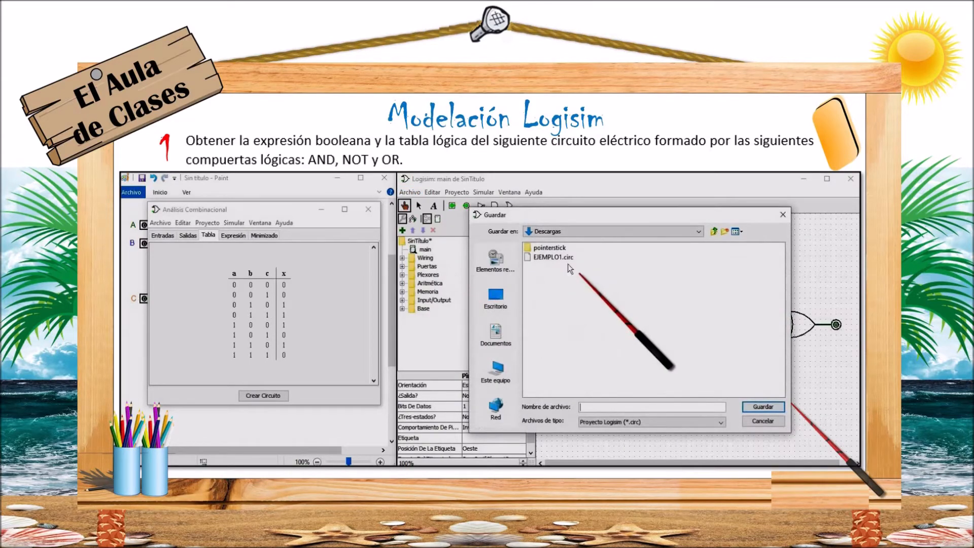
click(565, 258)
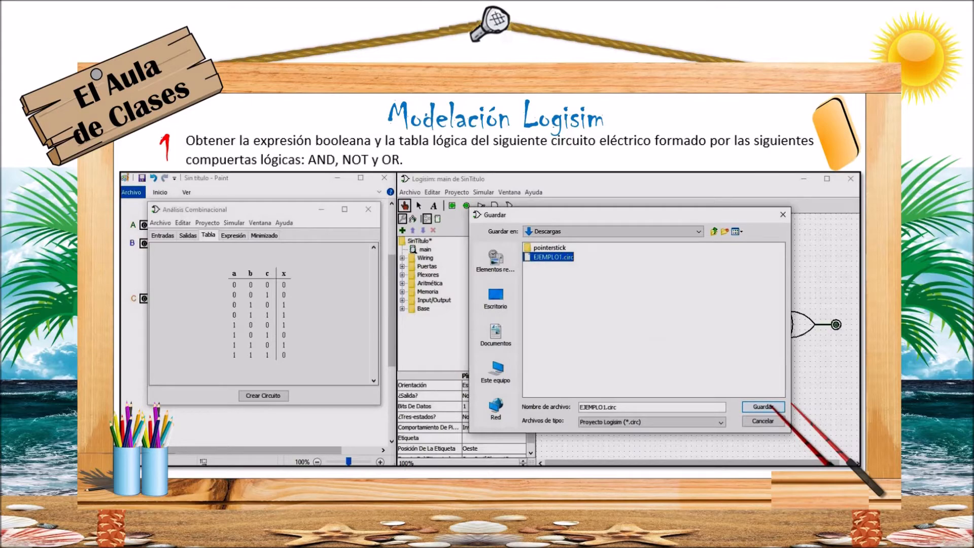
click(763, 407)
click(617, 337)
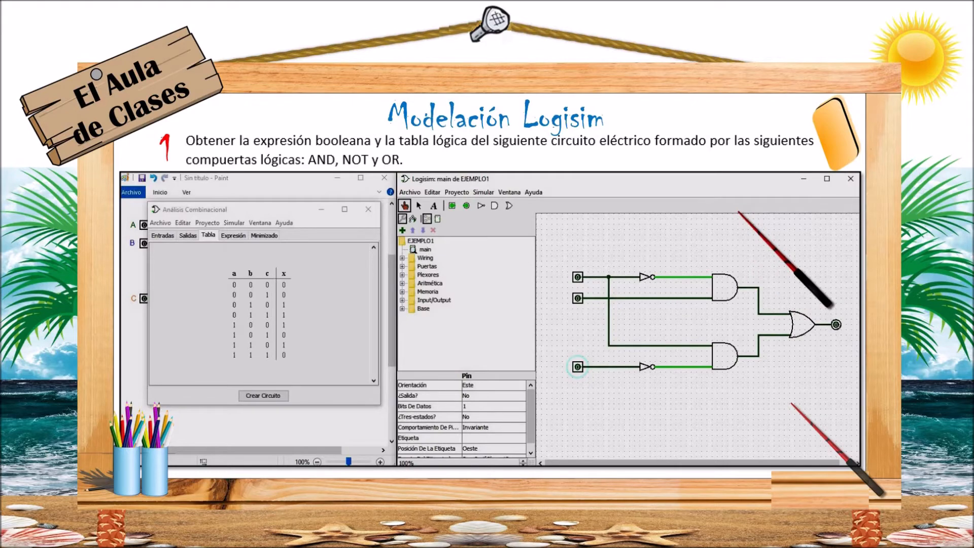
Review the Boolean expression for output x in the combinational analysis, and close that window.
click(291, 208)
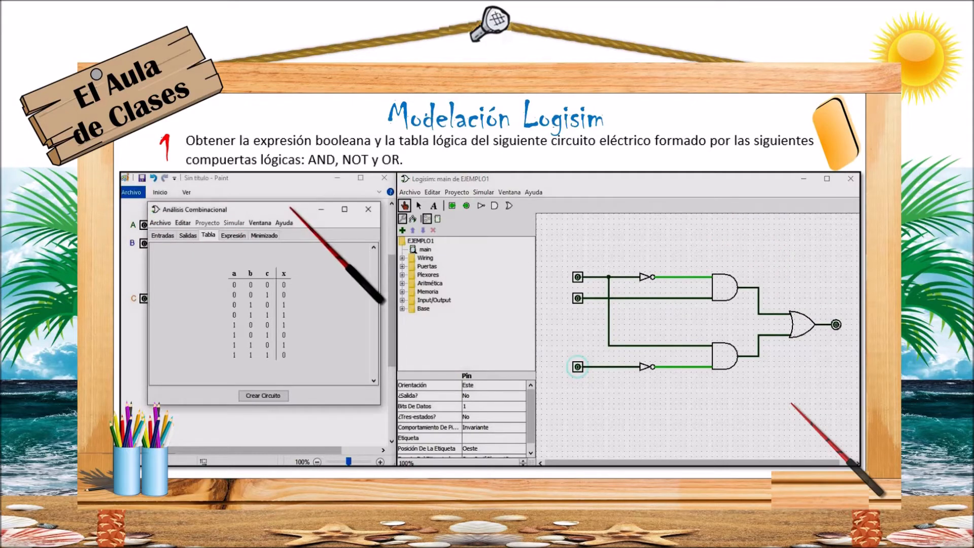
click(234, 235)
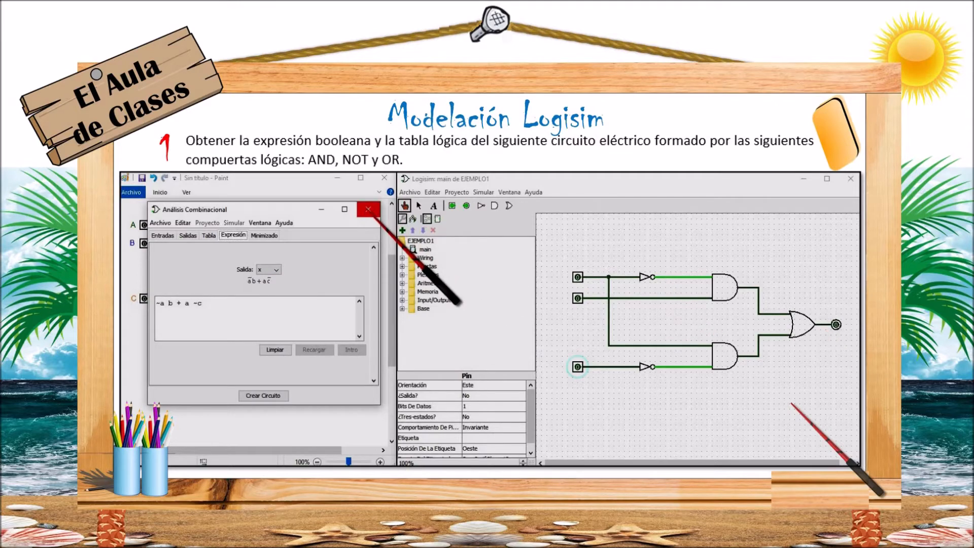
click(368, 209)
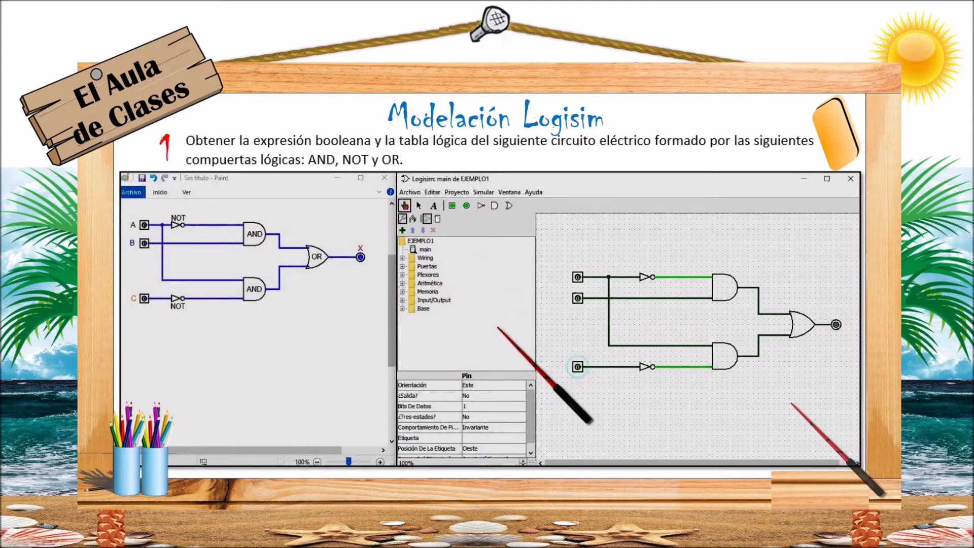